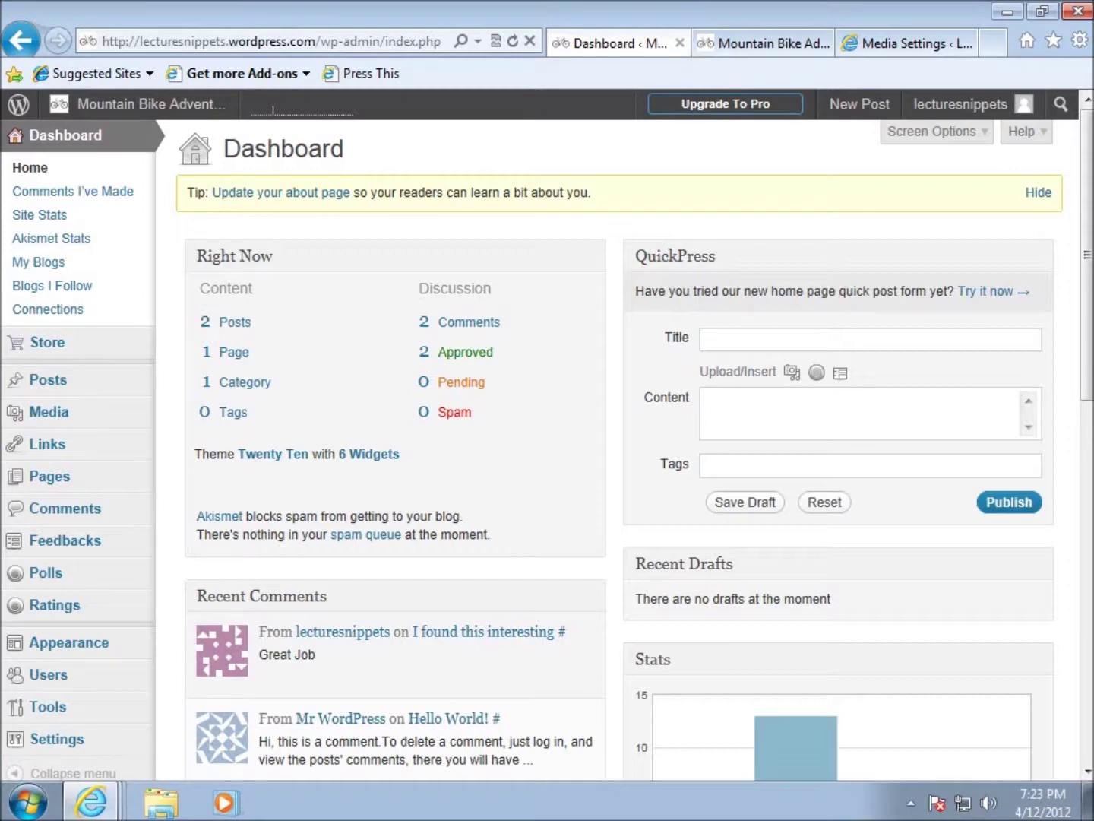
- Open the blog's media settings and compare them with the Uploading Files settings of the self-hosted Lecture Snippets site
mouse_move(54, 737)
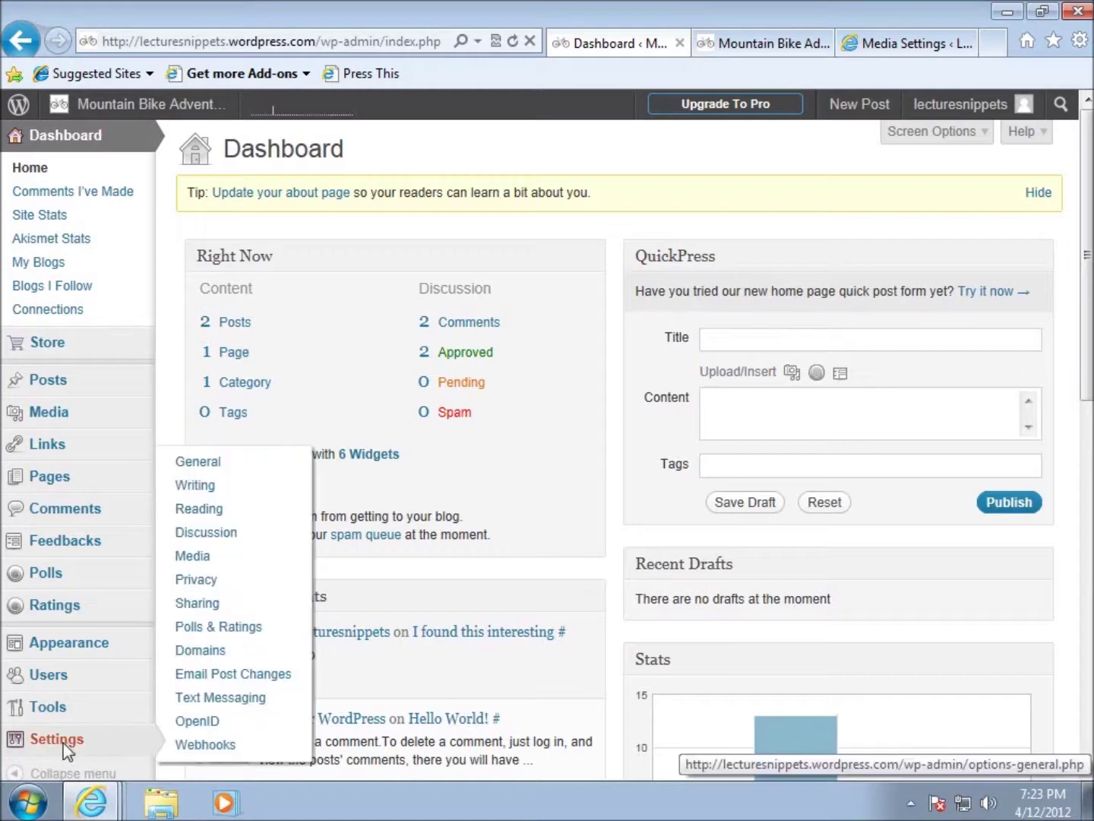
left_click(215, 558)
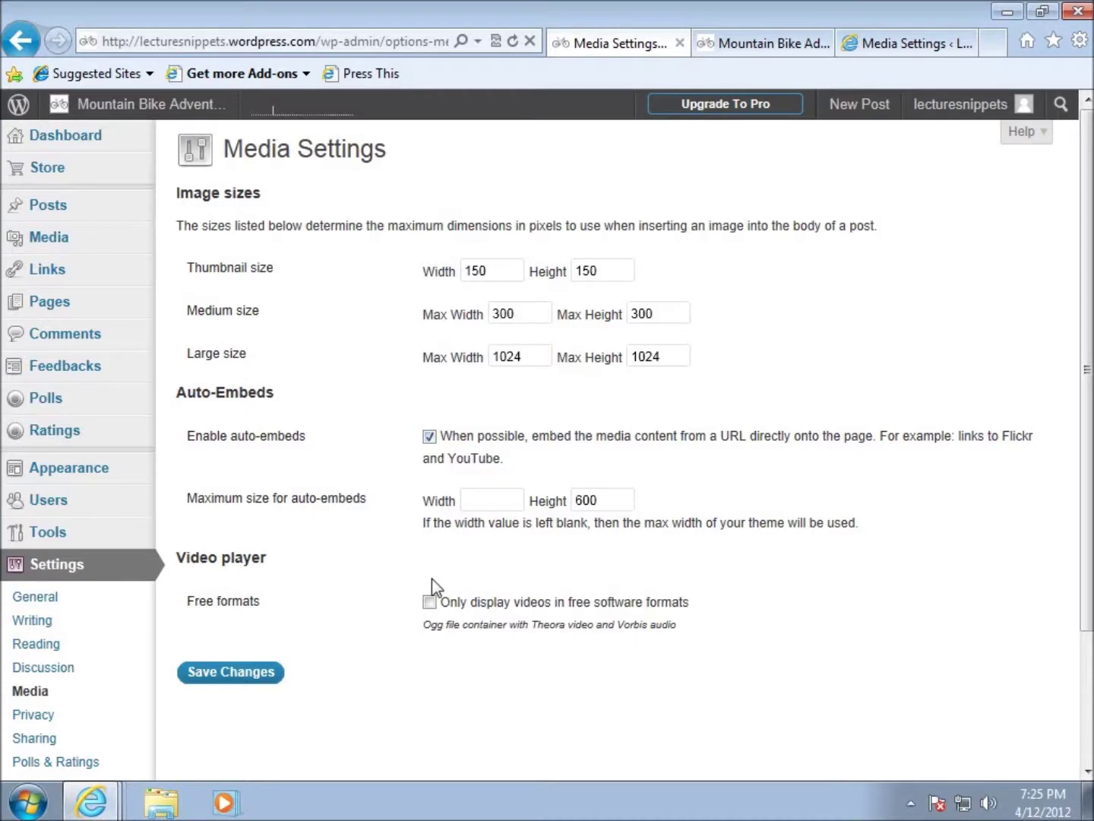
left_click(842, 49)
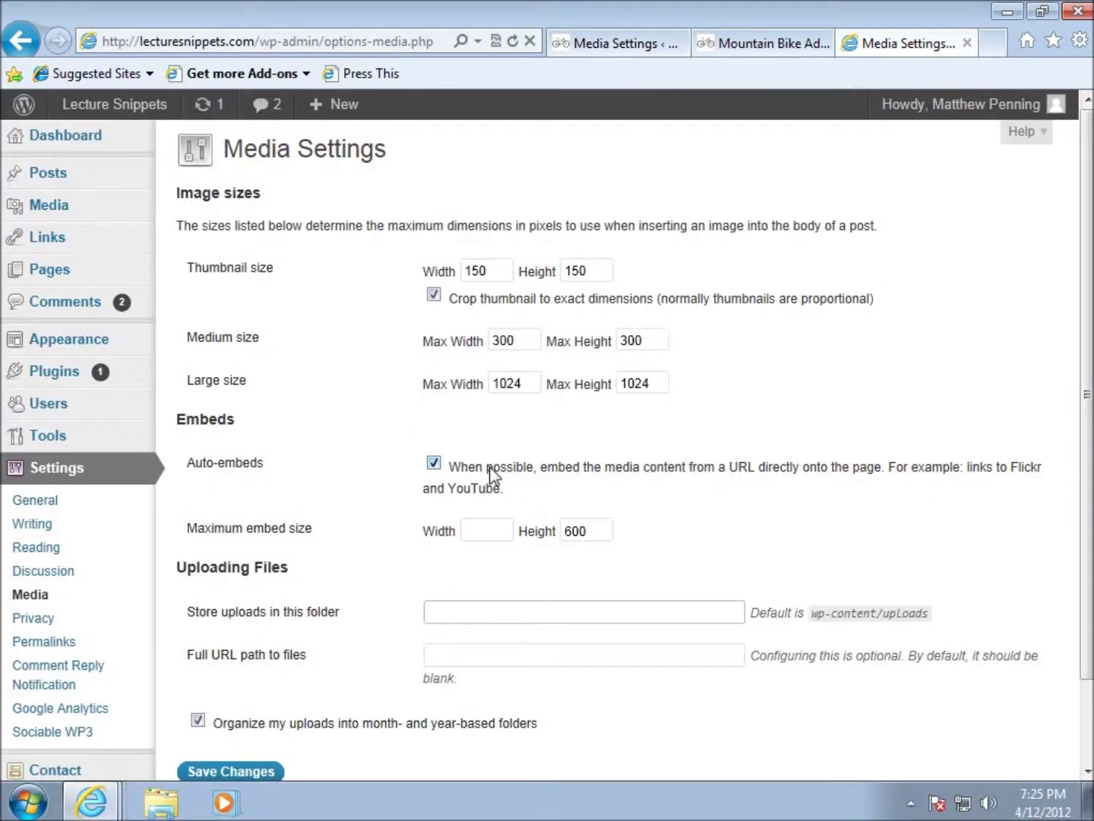
scroll(494, 475, "down", 1)
scroll(492, 470, "down", 2)
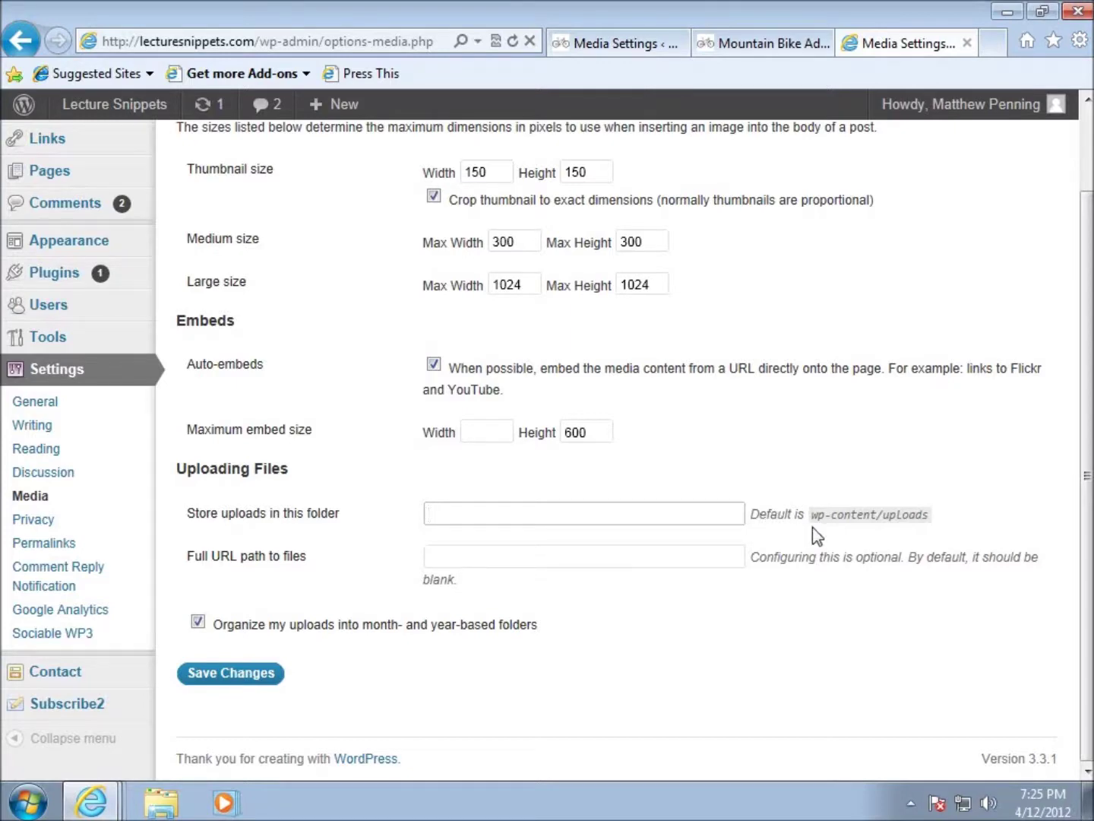
left_click_drag(812, 516, 840, 539)
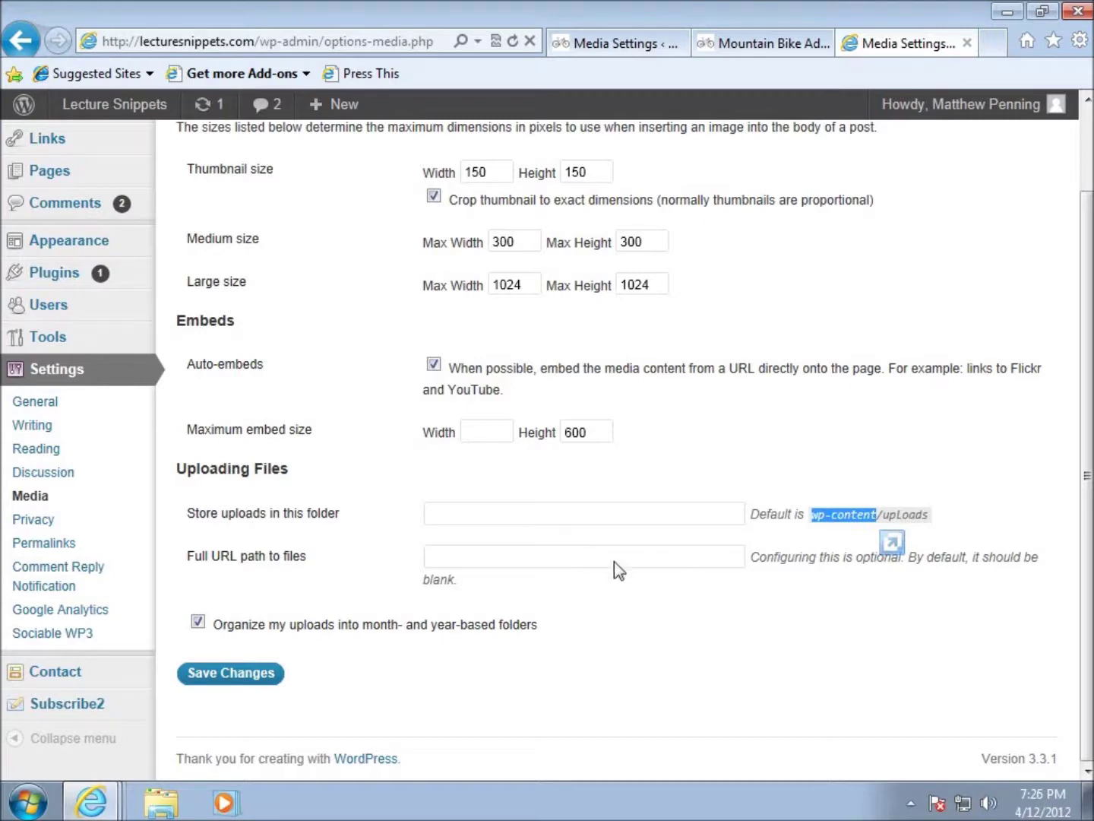
left_click(715, 644)
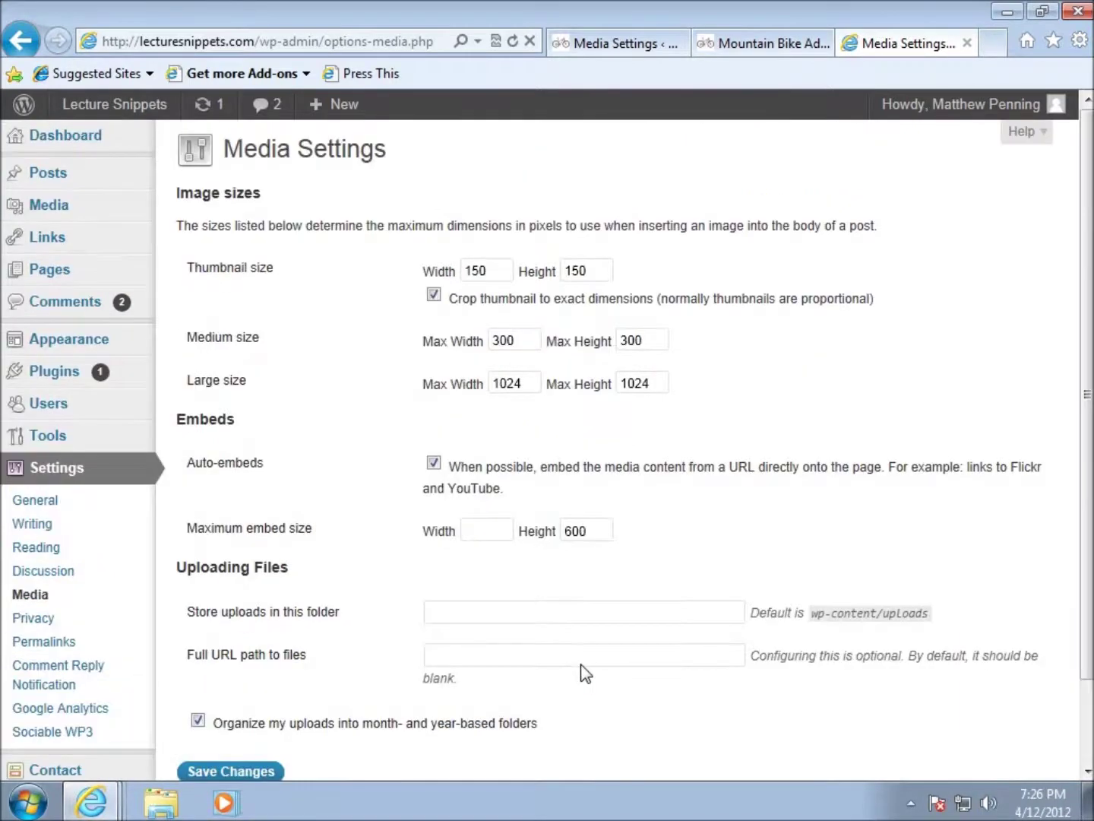
- Return to the Mountain Bike Adventures blog and check the remaining upload space in its media library
left_click(607, 43)
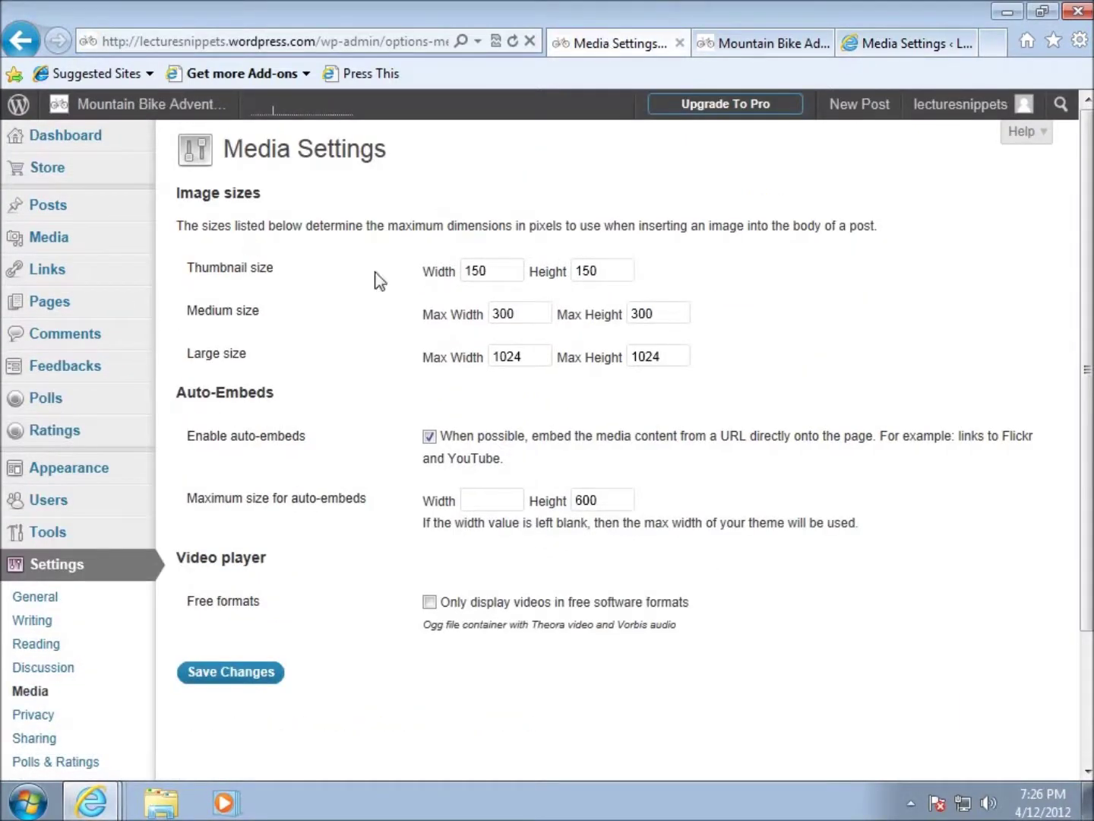
left_click(77, 244)
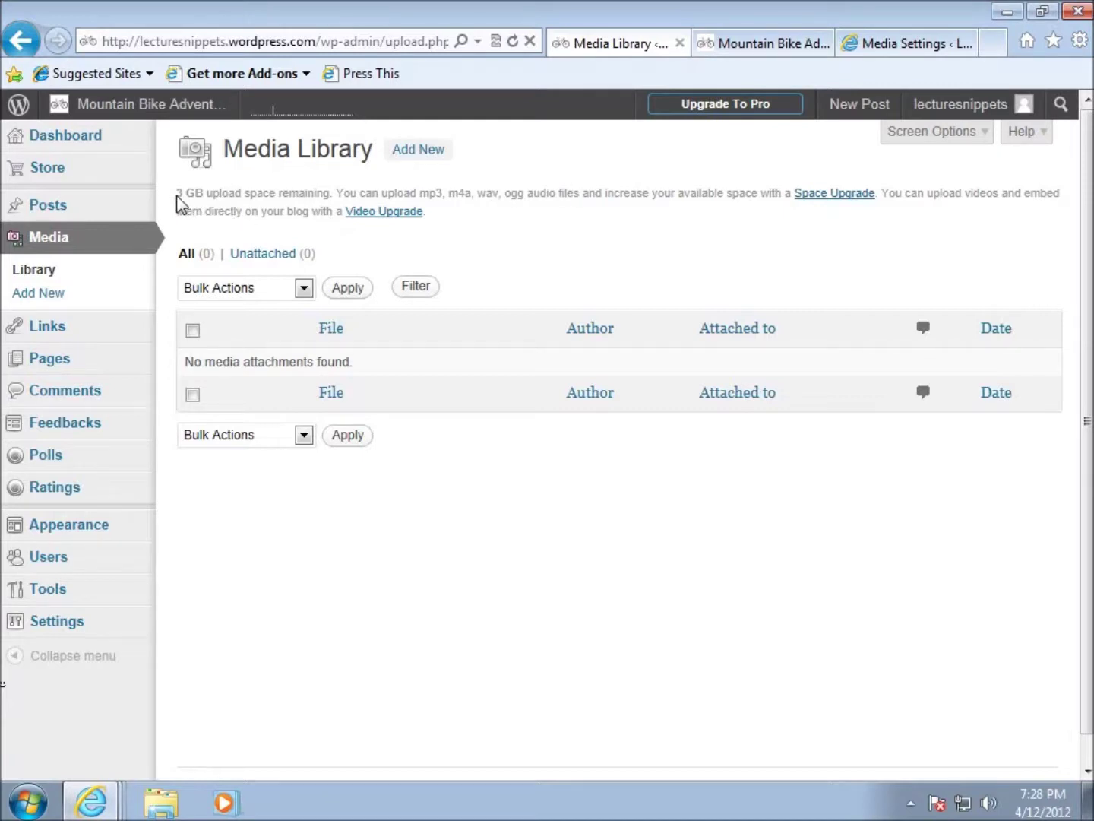
left_click_drag(177, 199, 275, 201)
left_click(455, 539)
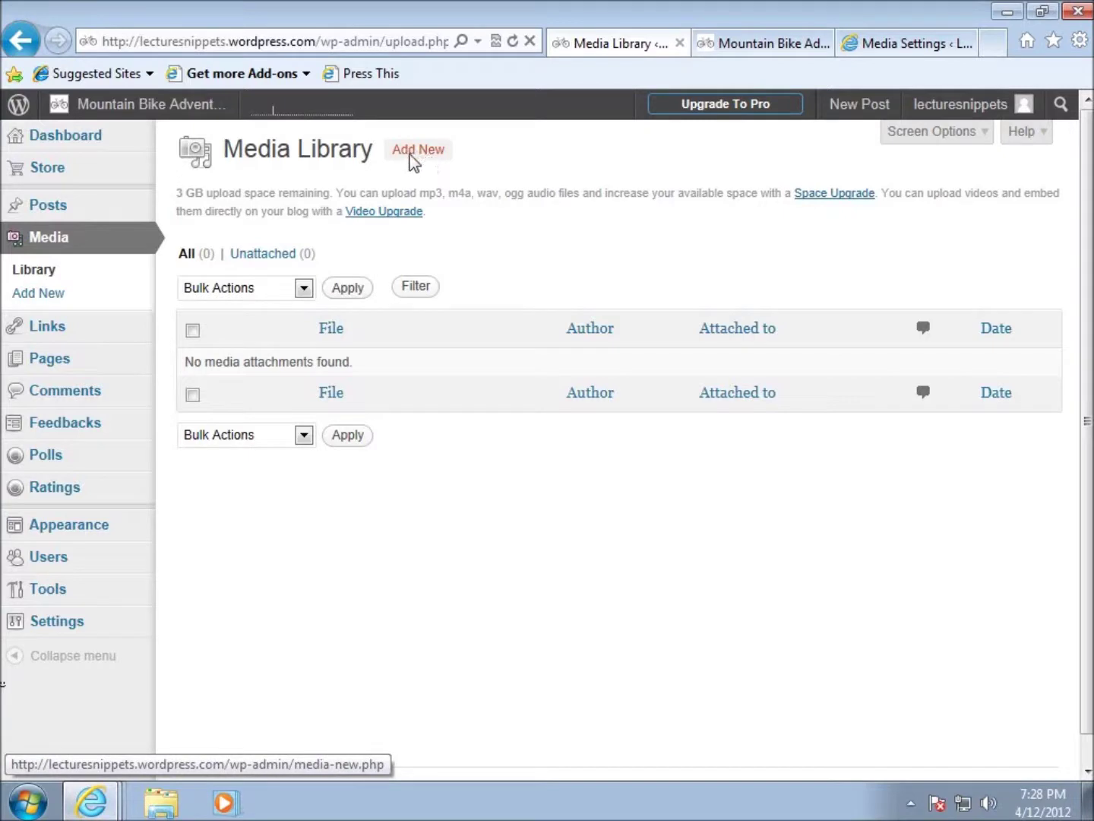
- Open the upload page for new media and check the allowed file types and maximum upload size
left_click(41, 294)
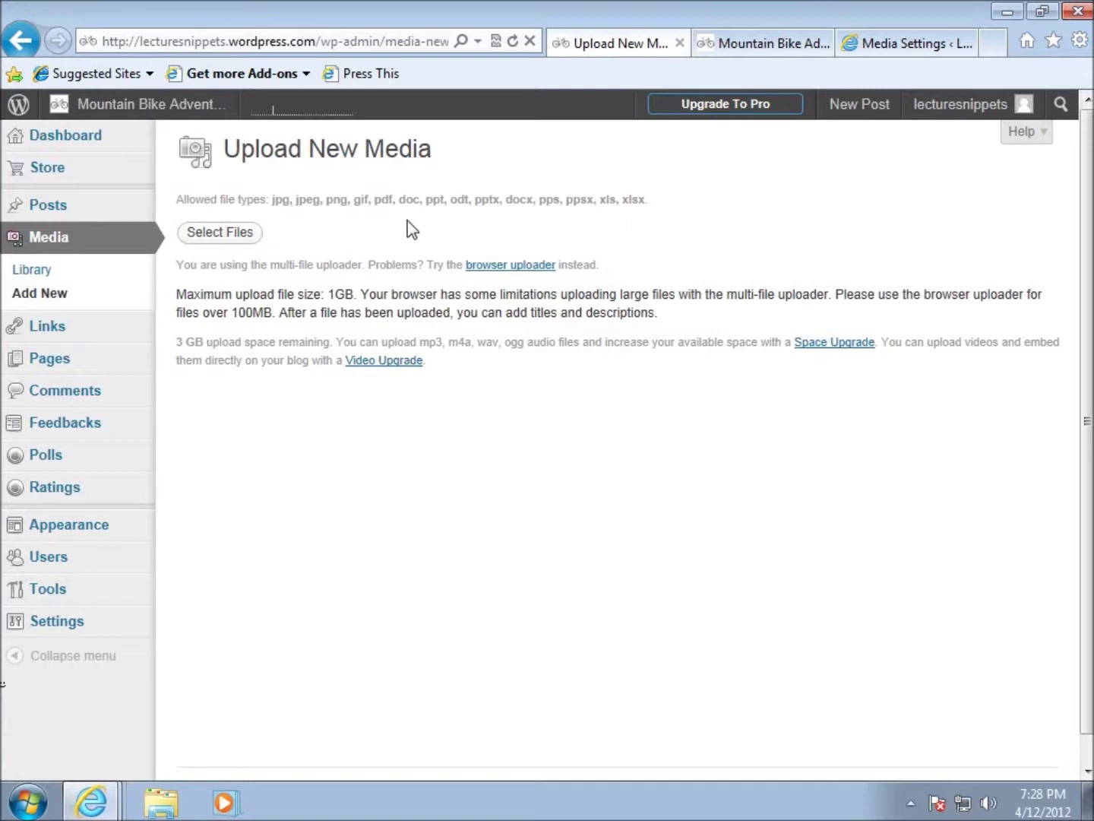
left_click_drag(399, 203, 660, 219)
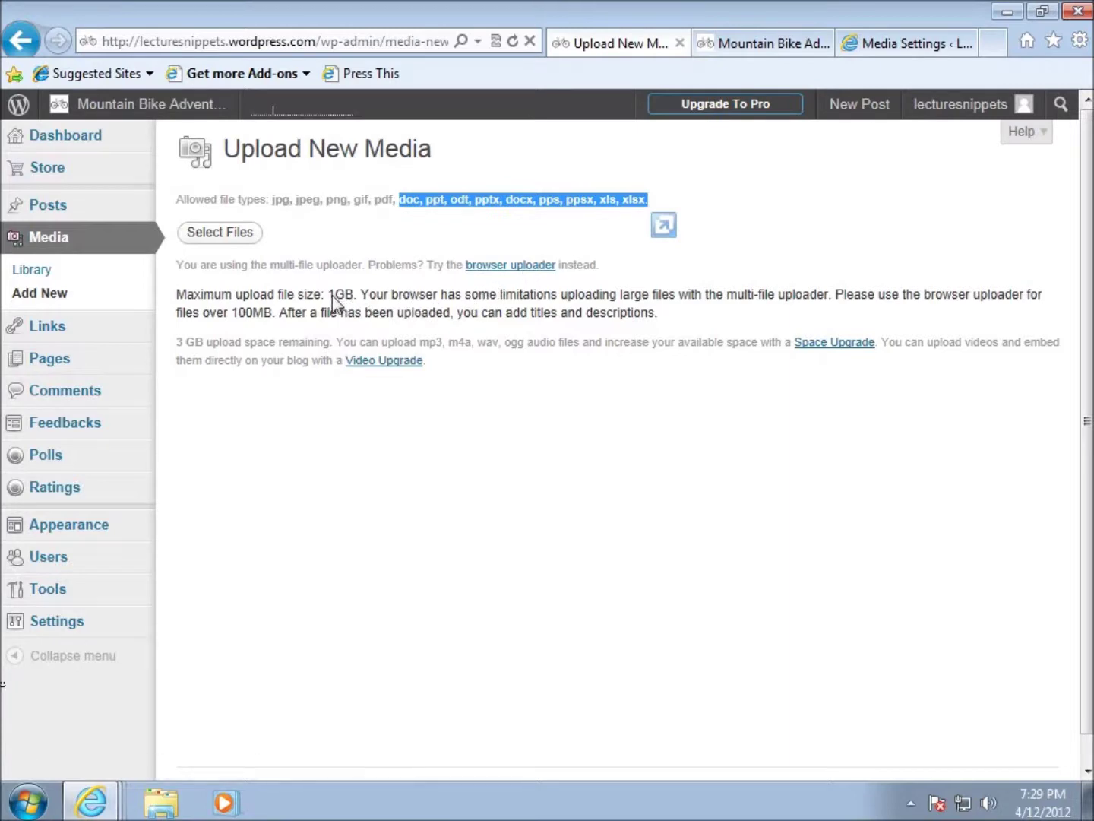
left_click_drag(330, 297, 300, 312)
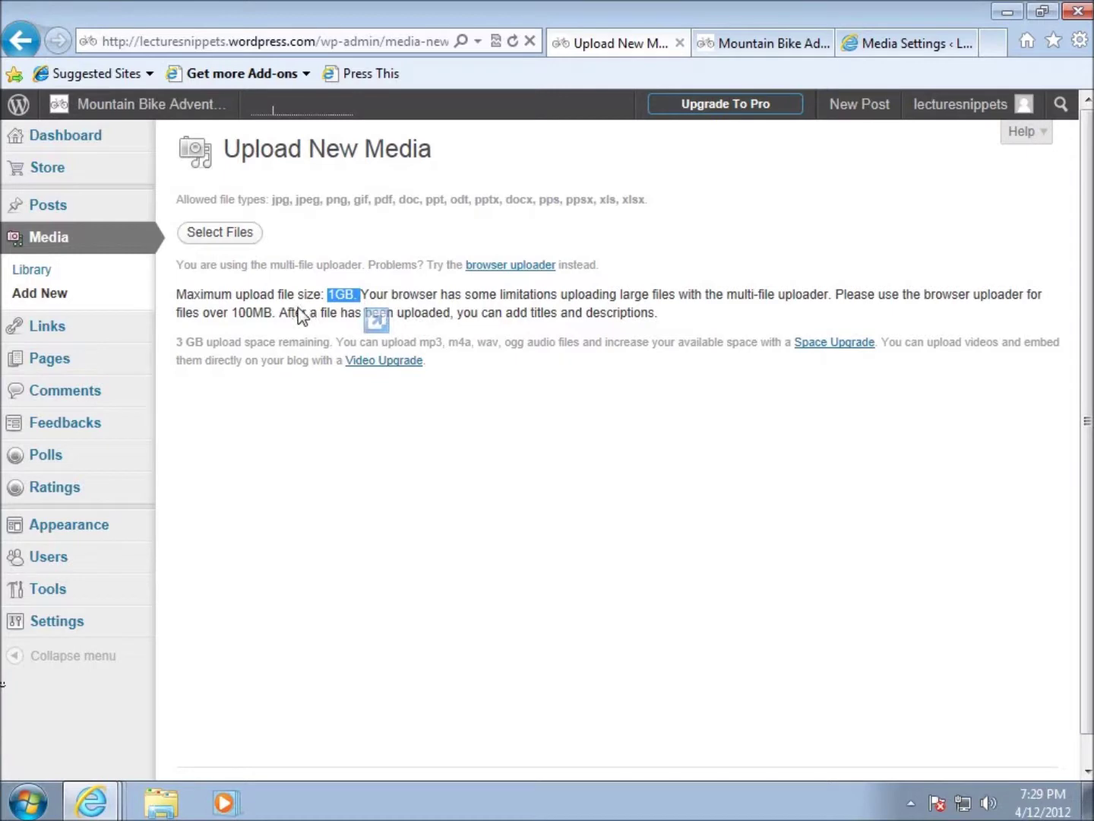
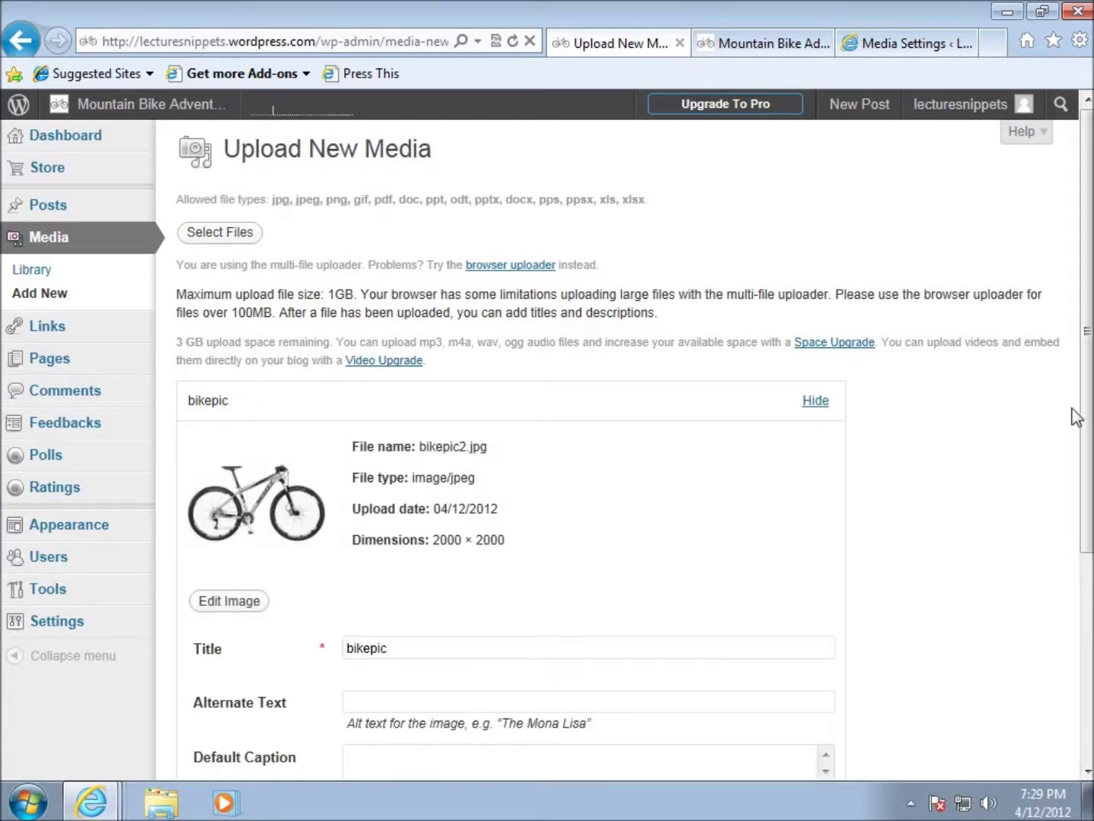
- Review the uploaded bikepic image's text fields and file URL, and save all changes without filling in anything
scroll(1088, 476, "down", 1)
scroll(1089, 475, "down", 3)
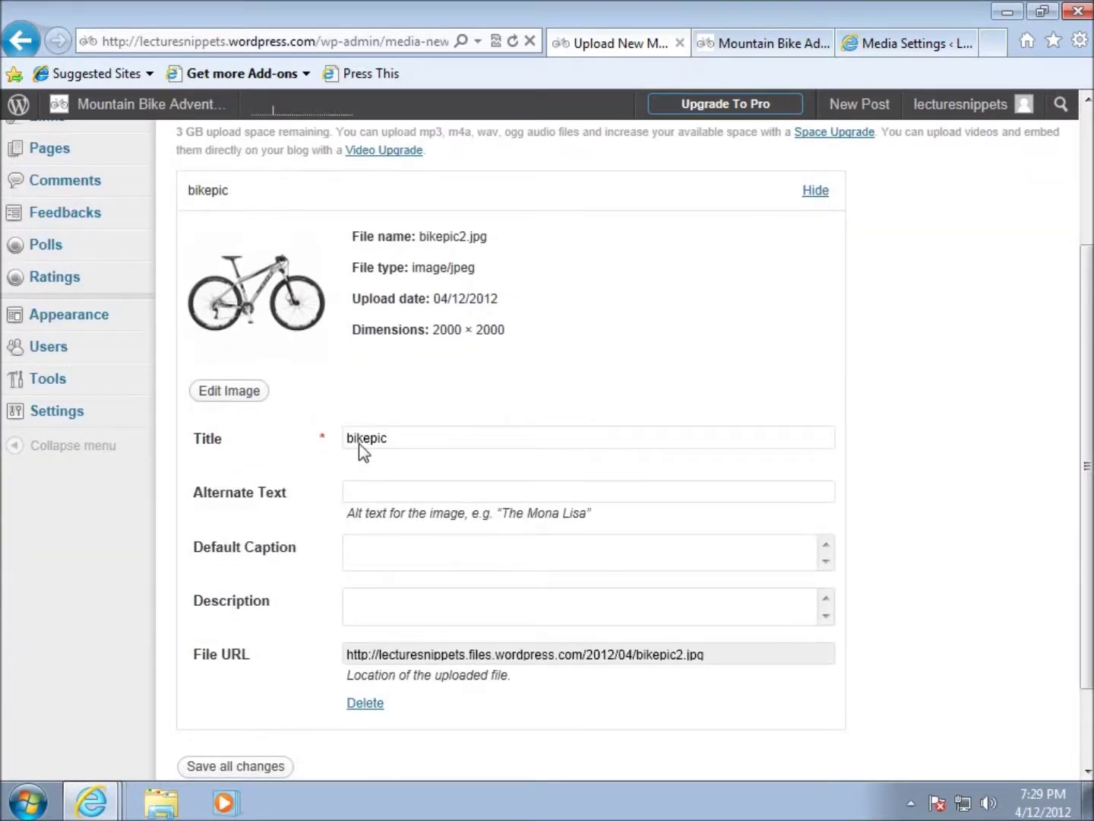
left_click(379, 489)
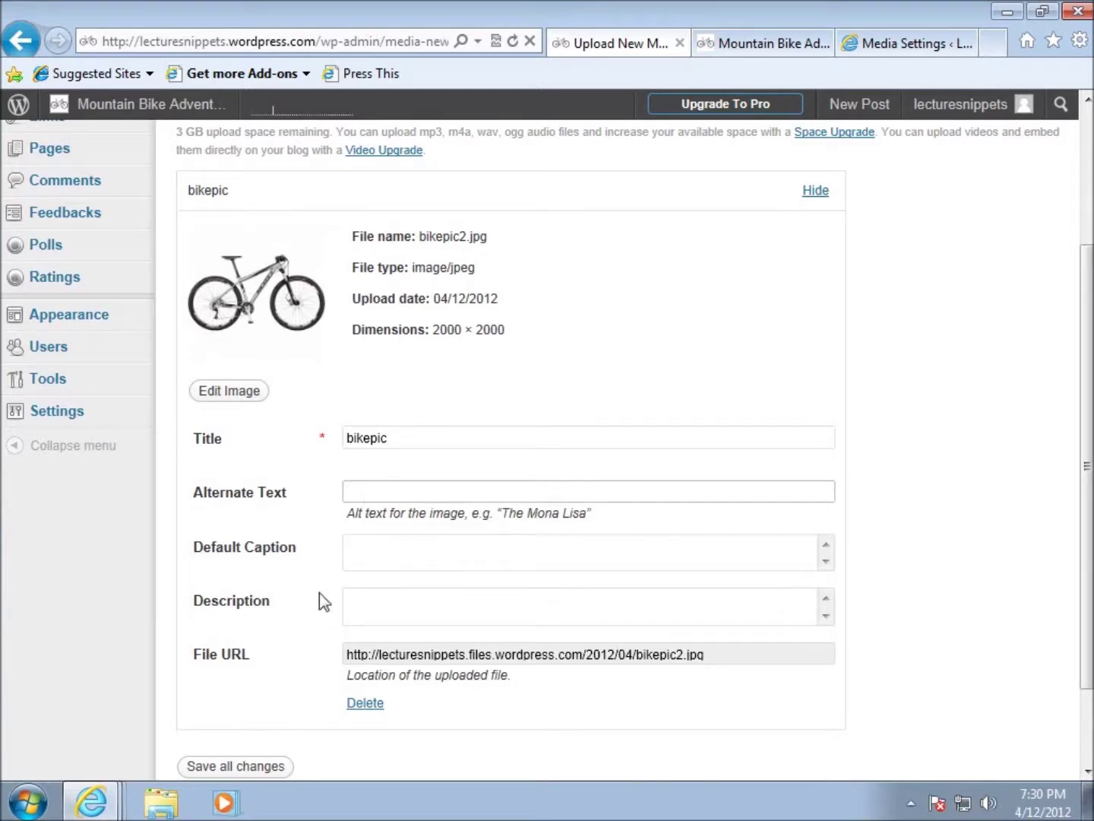
left_click(447, 612)
scroll(760, 607, "down", 3)
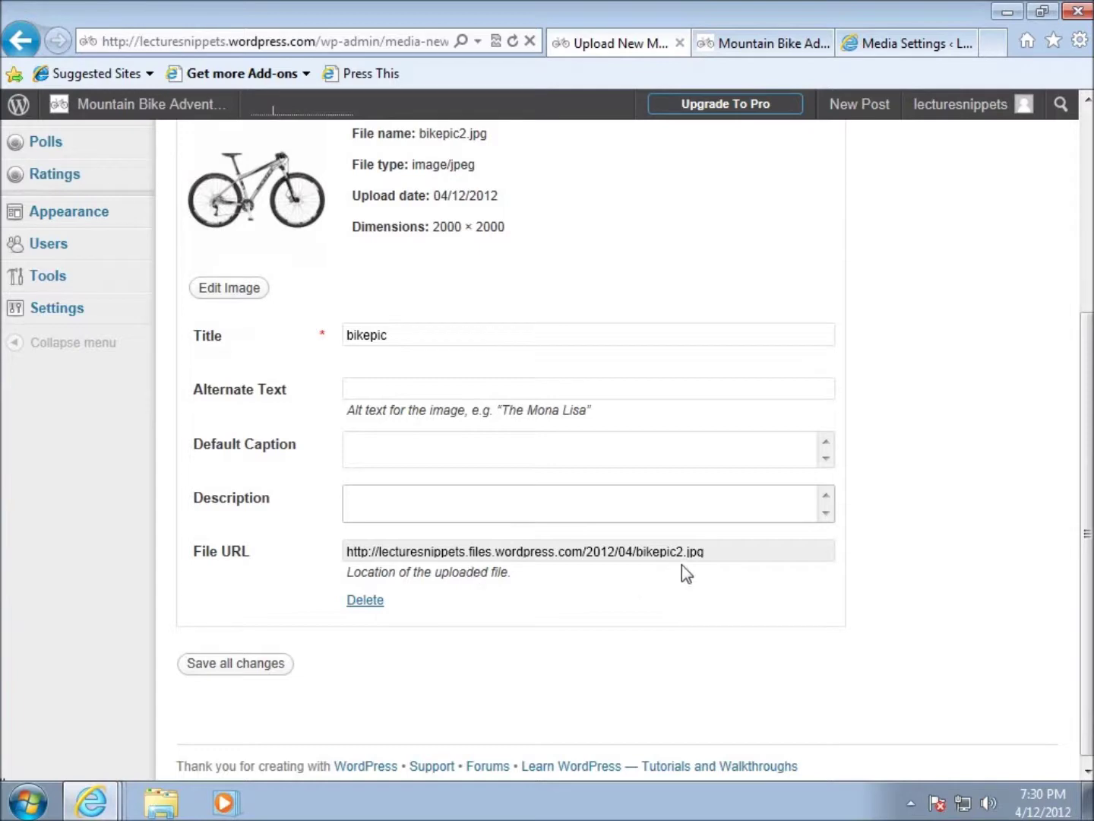
left_click_drag(726, 553, 369, 553)
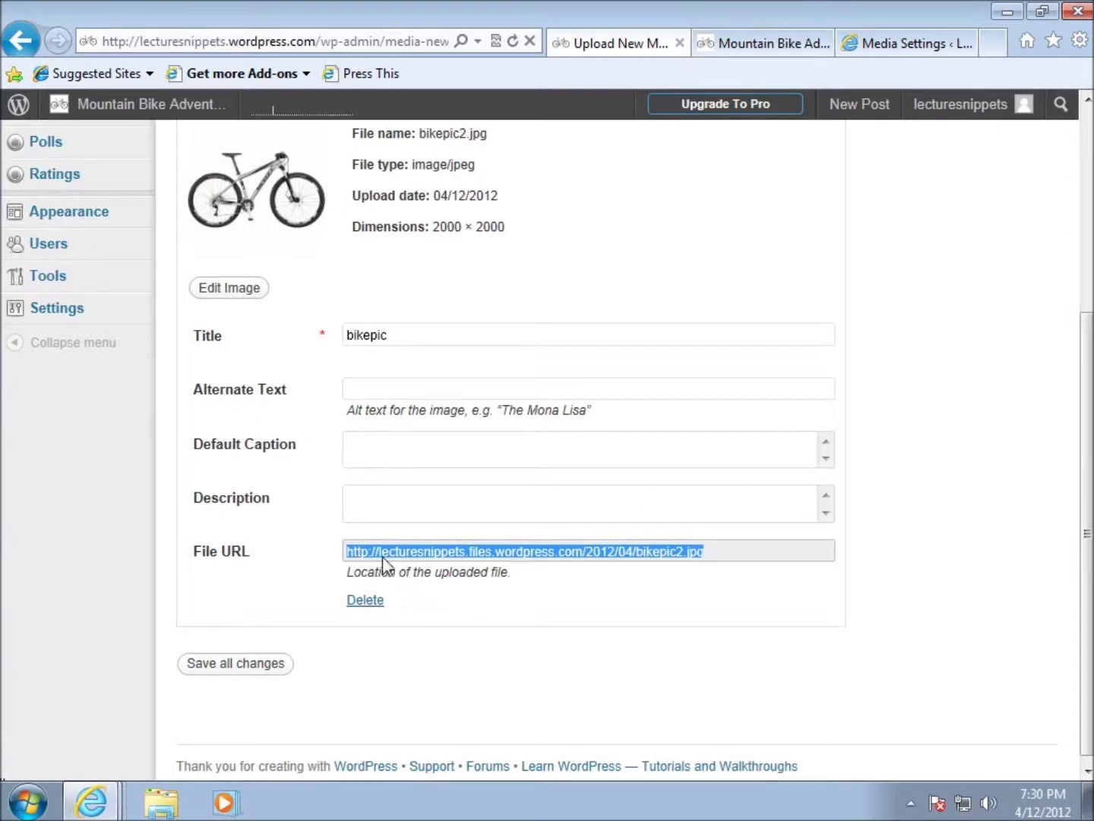
left_click(723, 552)
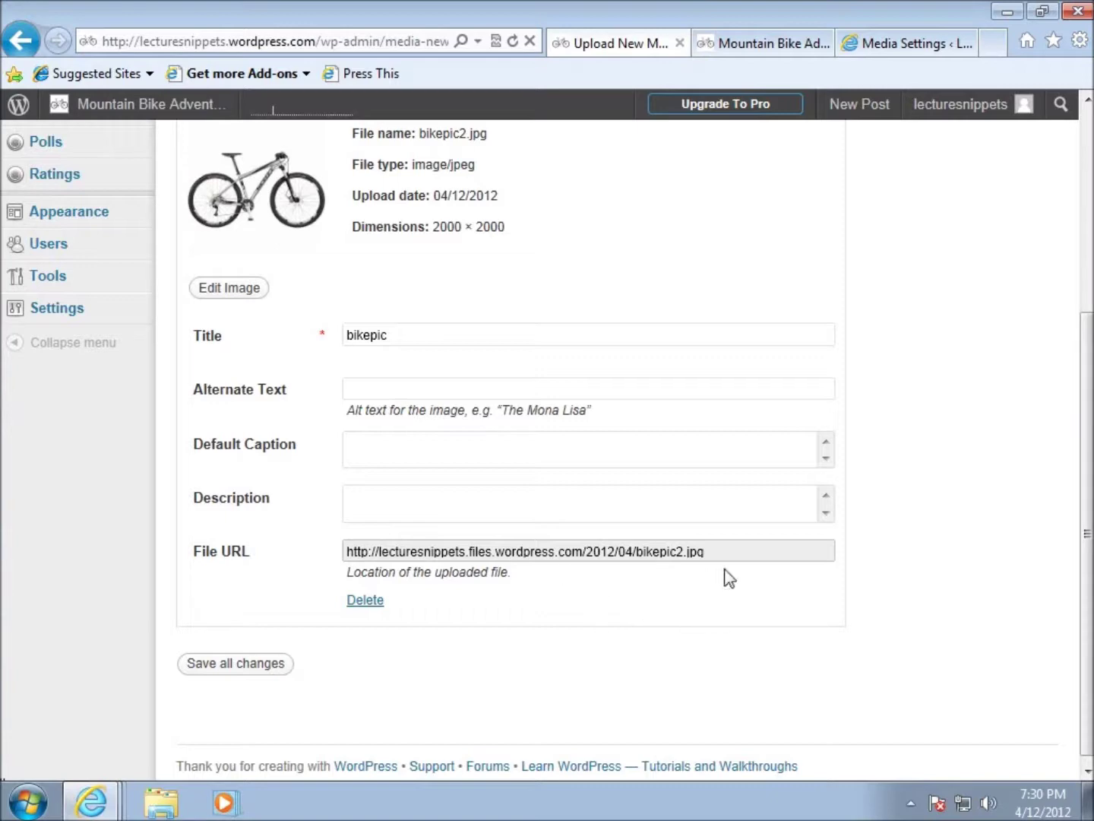
scroll(729, 577, "up", 1)
scroll(726, 579, "down", 1)
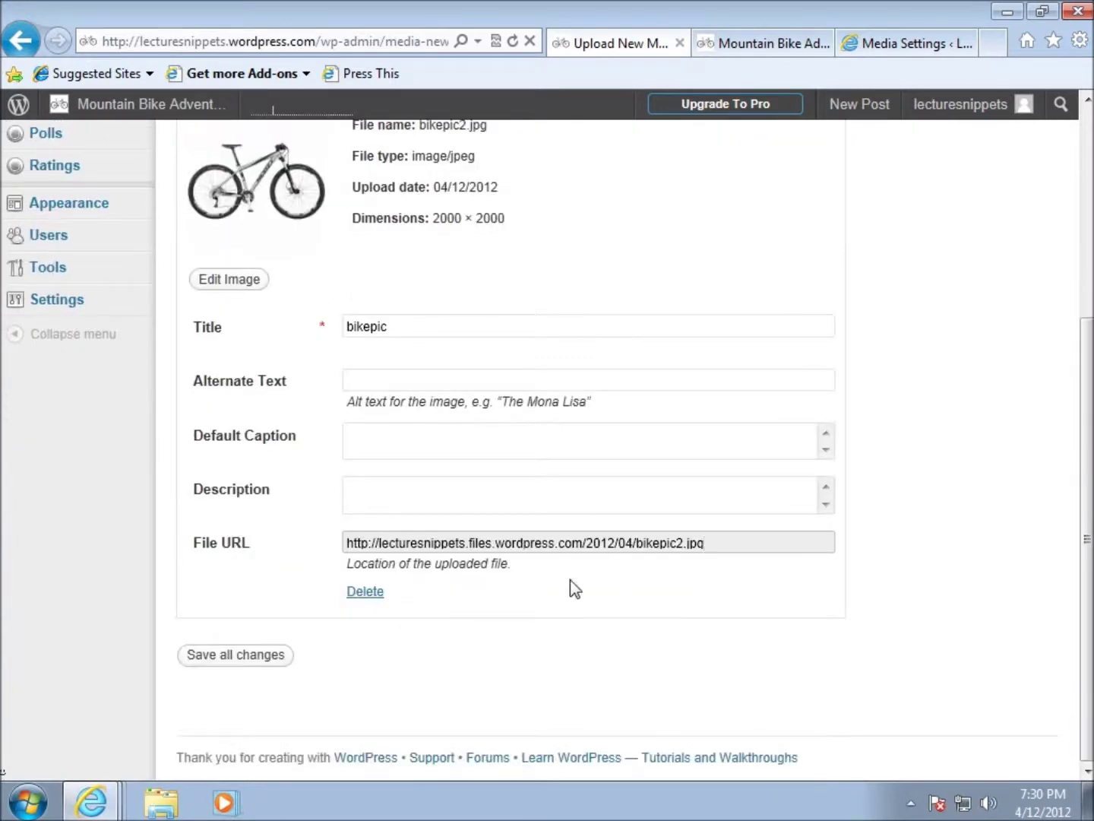
left_click(248, 655)
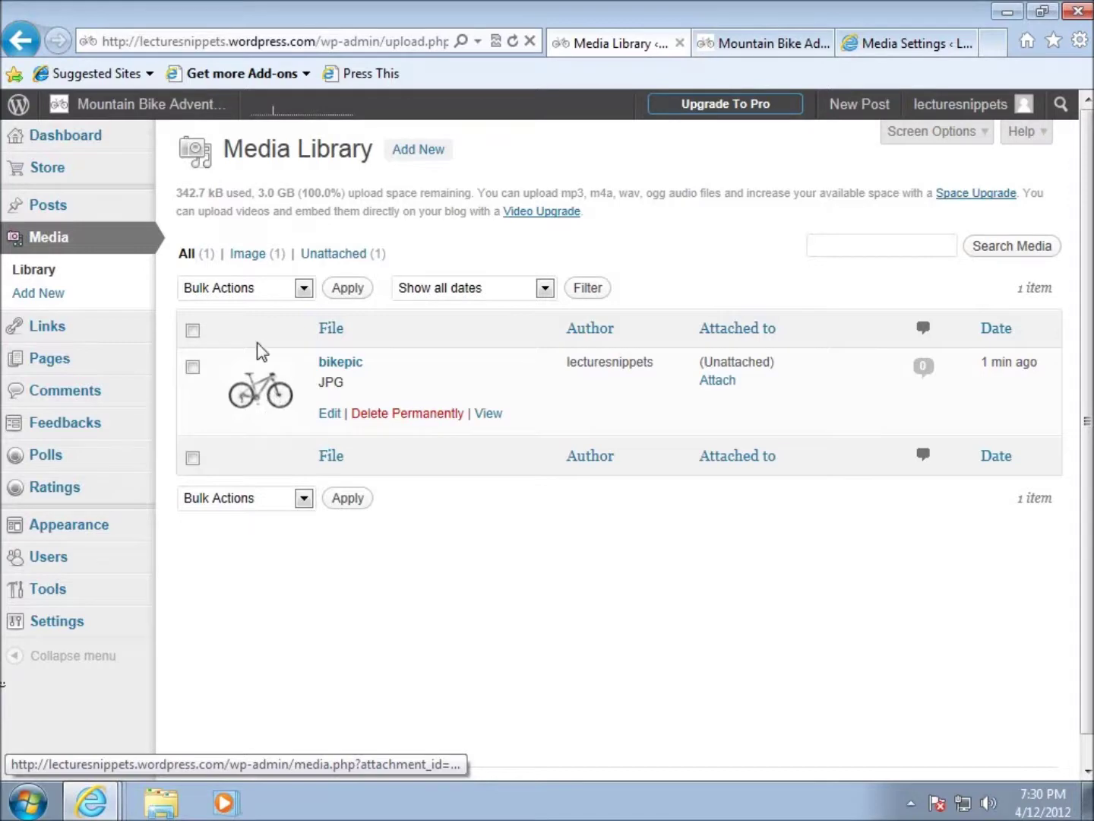
- Upload manual.pdf from the Desktop to the media library
left_click(51, 295)
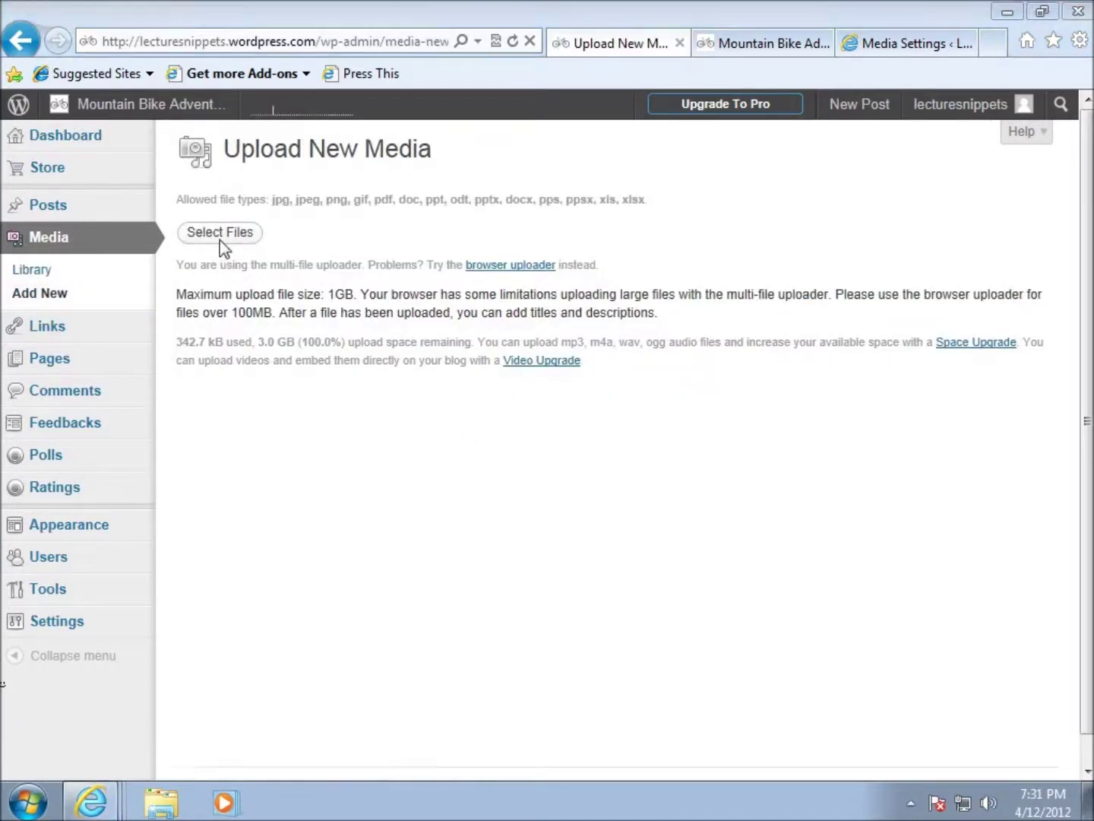
left_click(221, 232)
left_click_drag(652, 243, 650, 334)
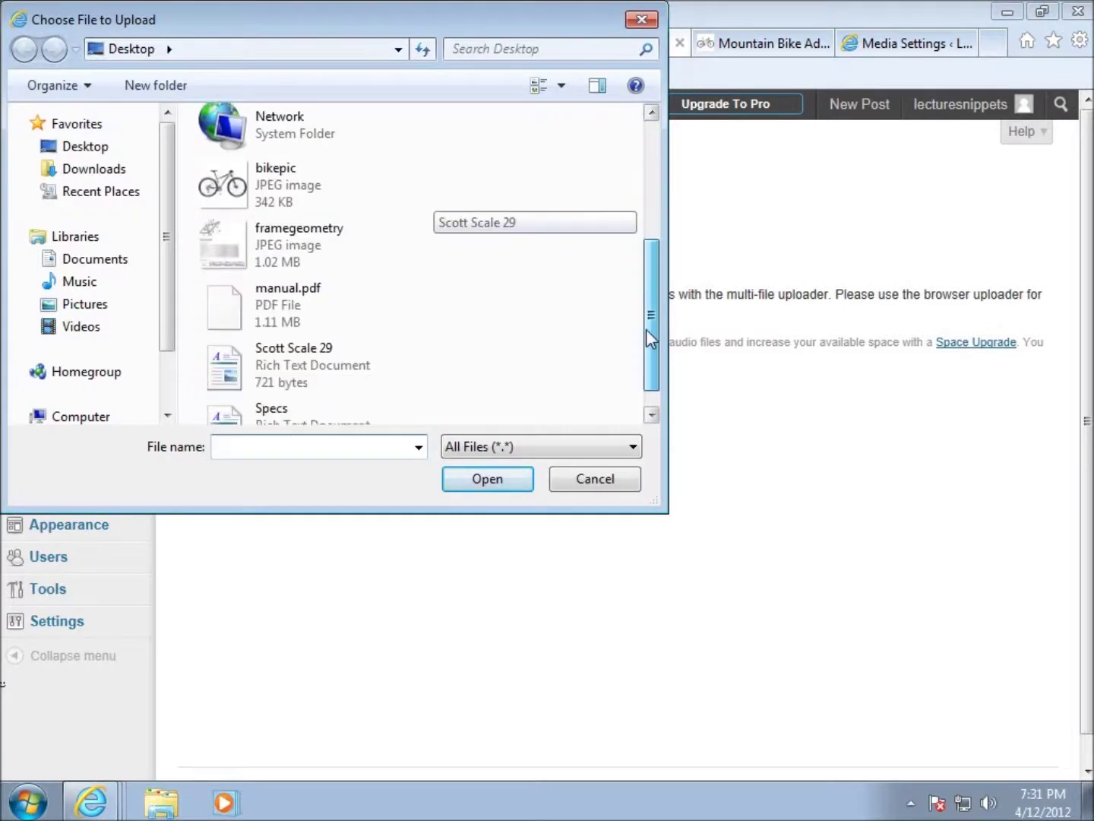
left_click(285, 297)
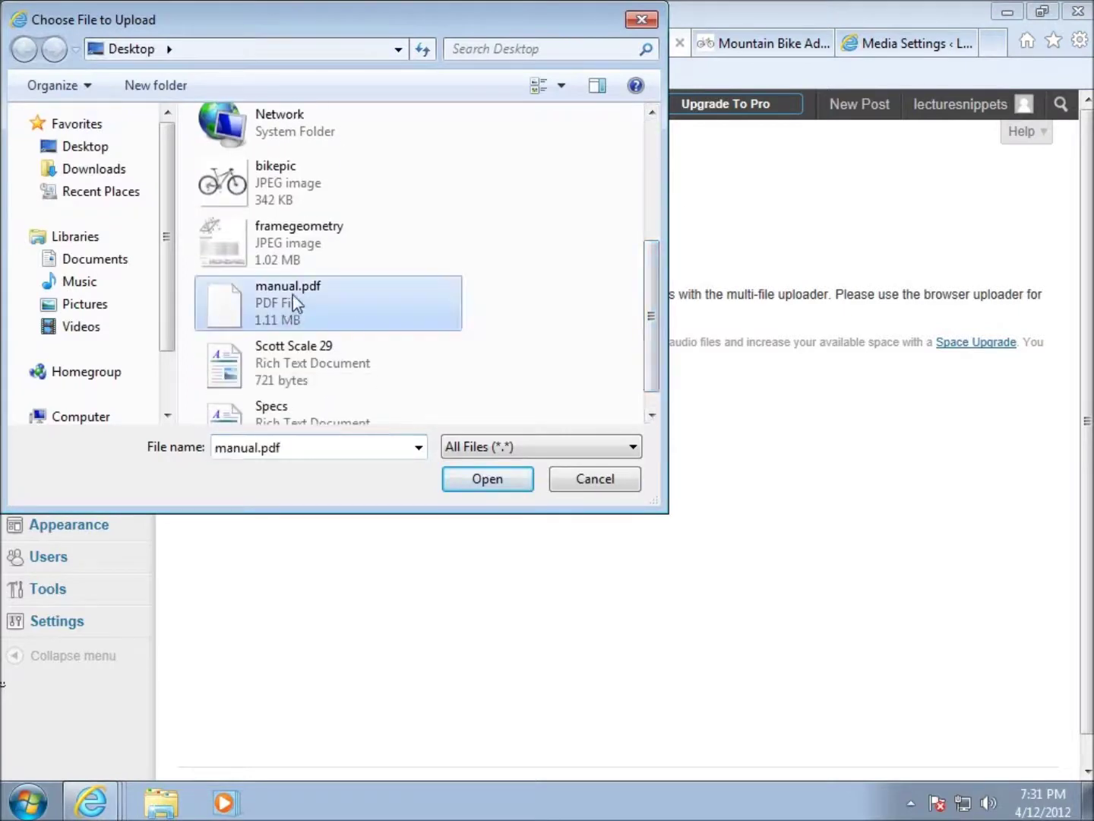
left_click(483, 481)
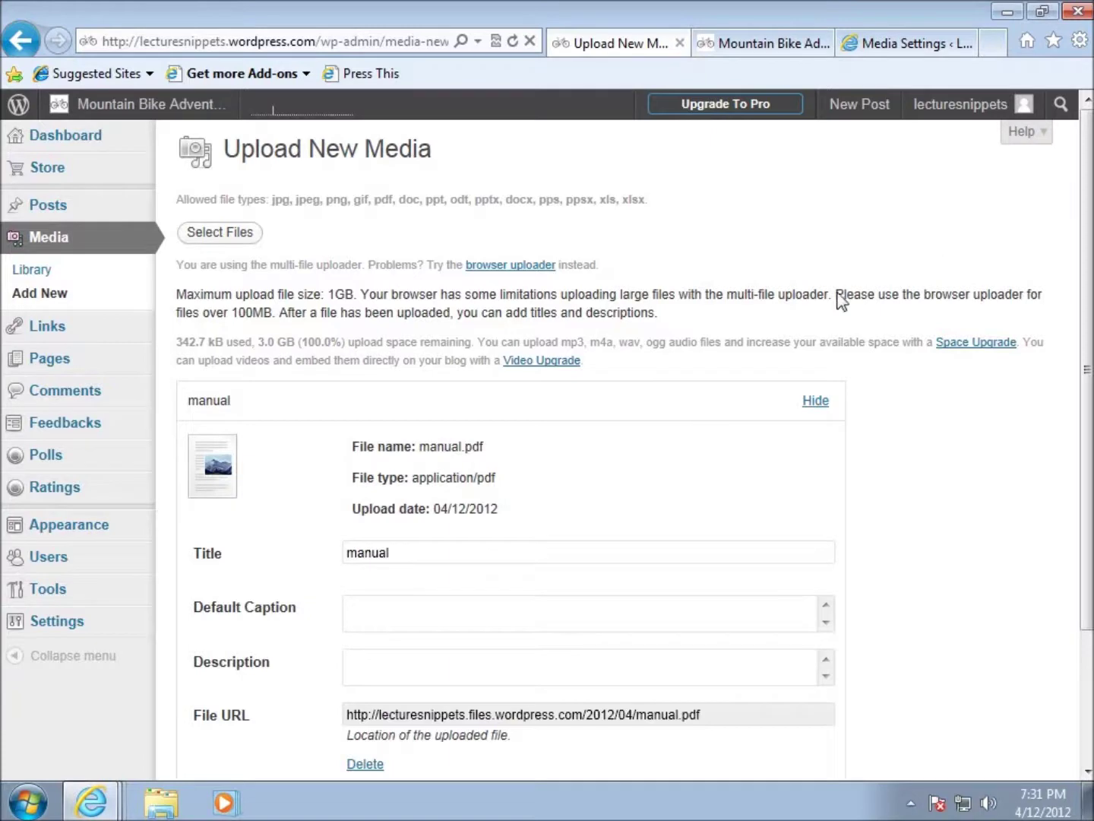
- Review the uploaded manual's title, caption and description fields and examine its file URL
scroll(1089, 331, "down", 2)
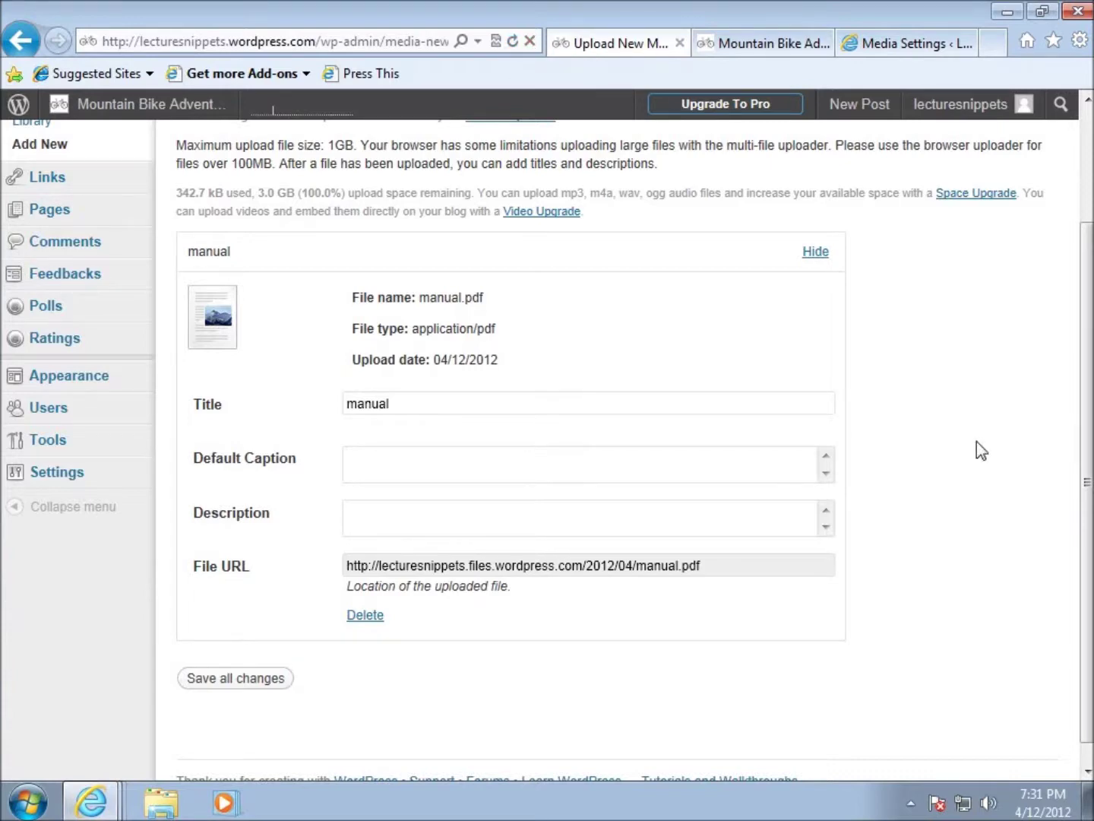
scroll(426, 369, "down", 1)
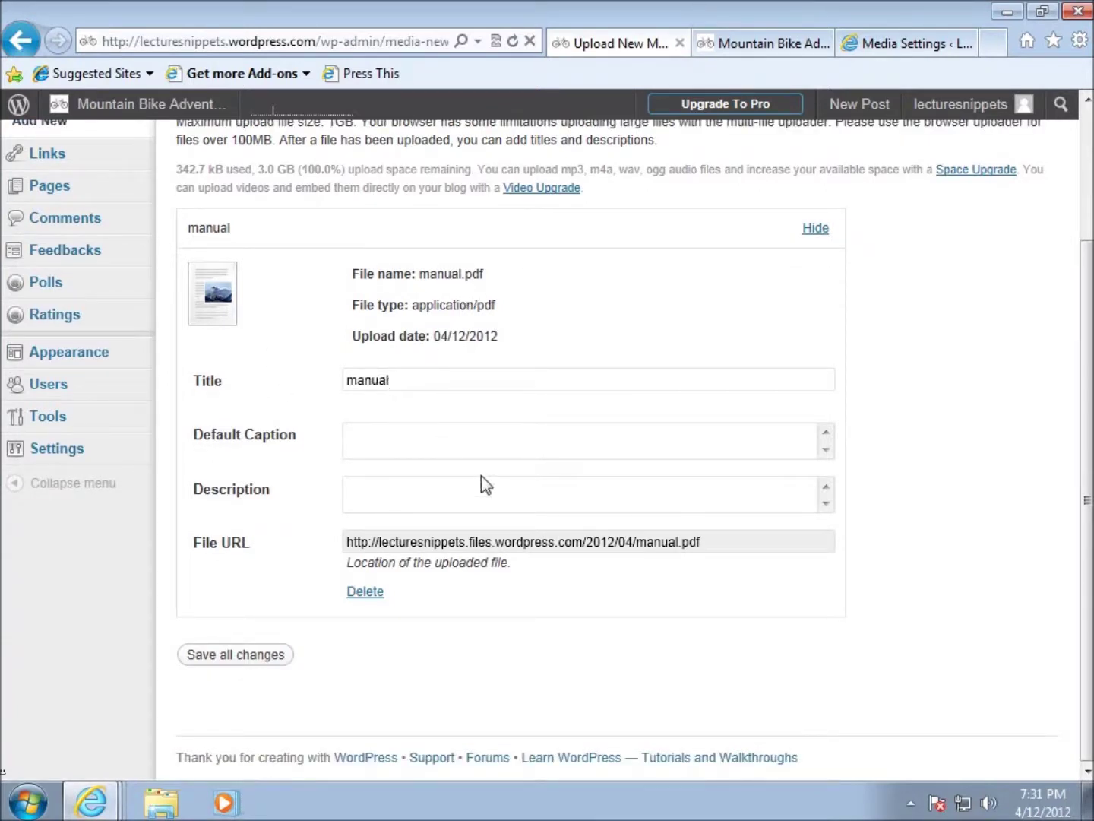
double_click(430, 554)
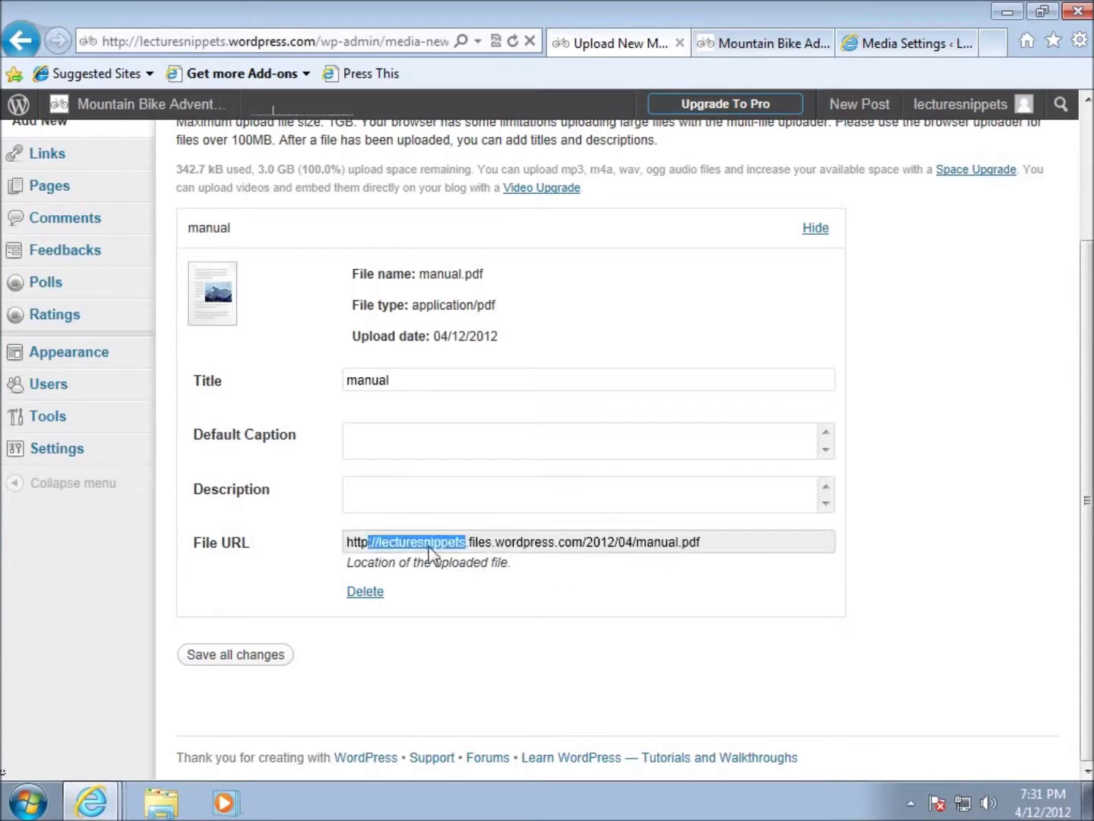
left_click_drag(430, 554, 666, 554)
left_click(601, 553)
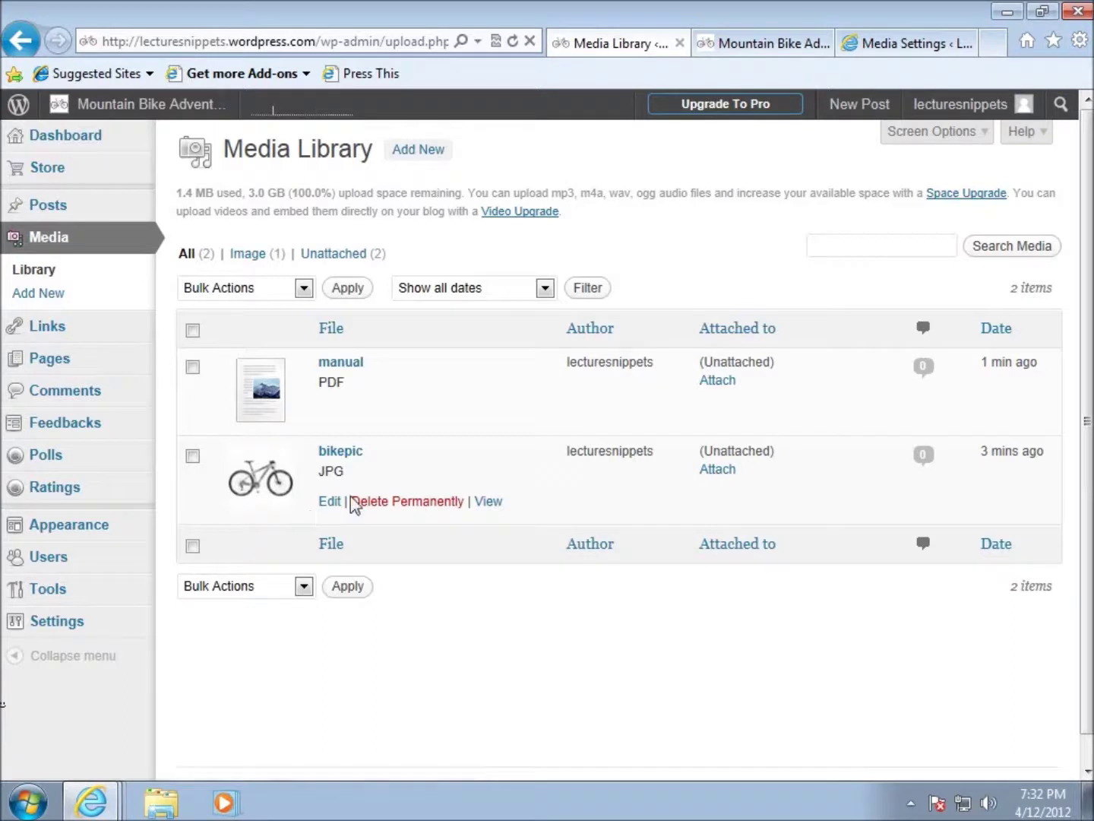
- Look over the actions available for both library items and view the bikepic image's attachment page on the blog
mouse_move(342, 416)
mouse_move(333, 503)
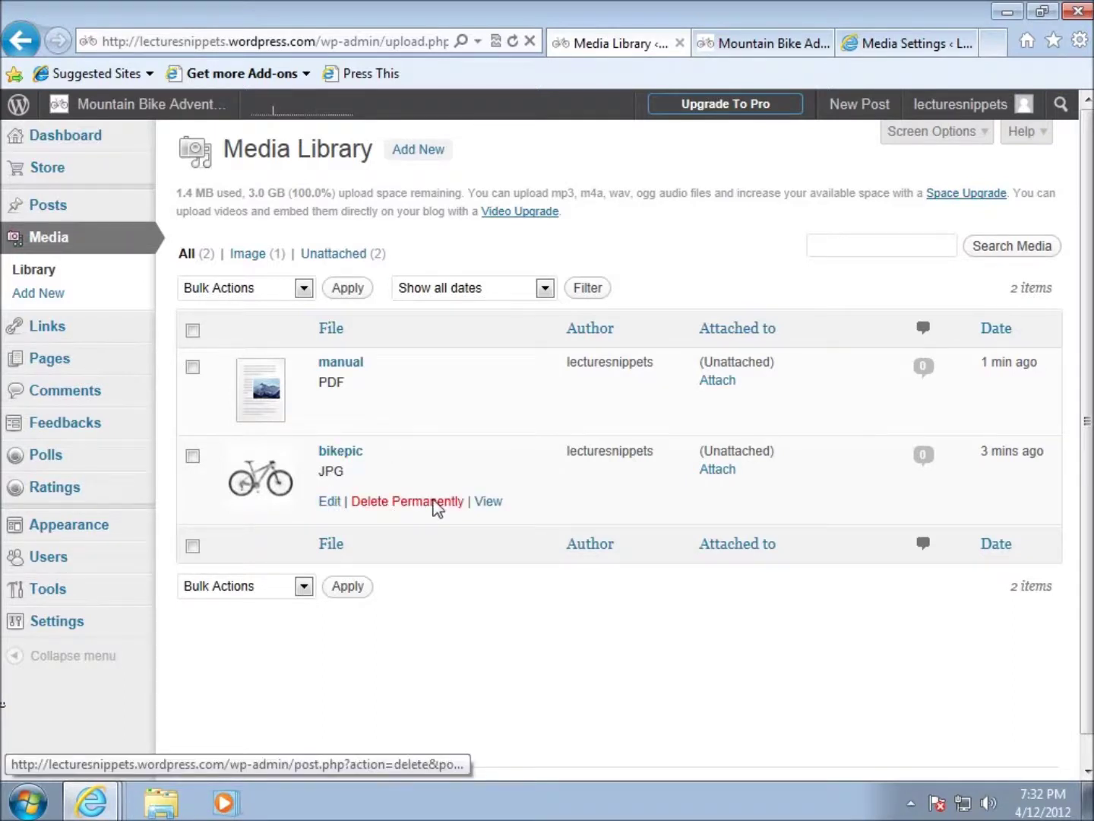
mouse_move(459, 377)
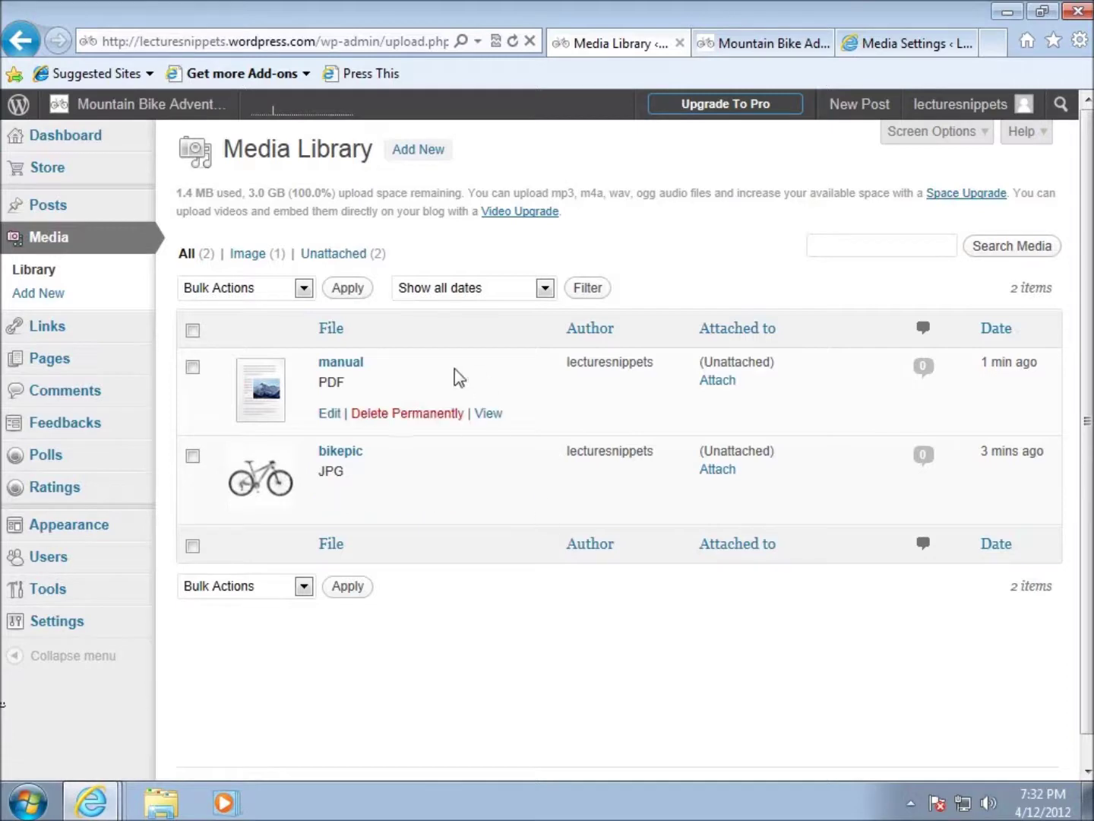
mouse_move(297, 490)
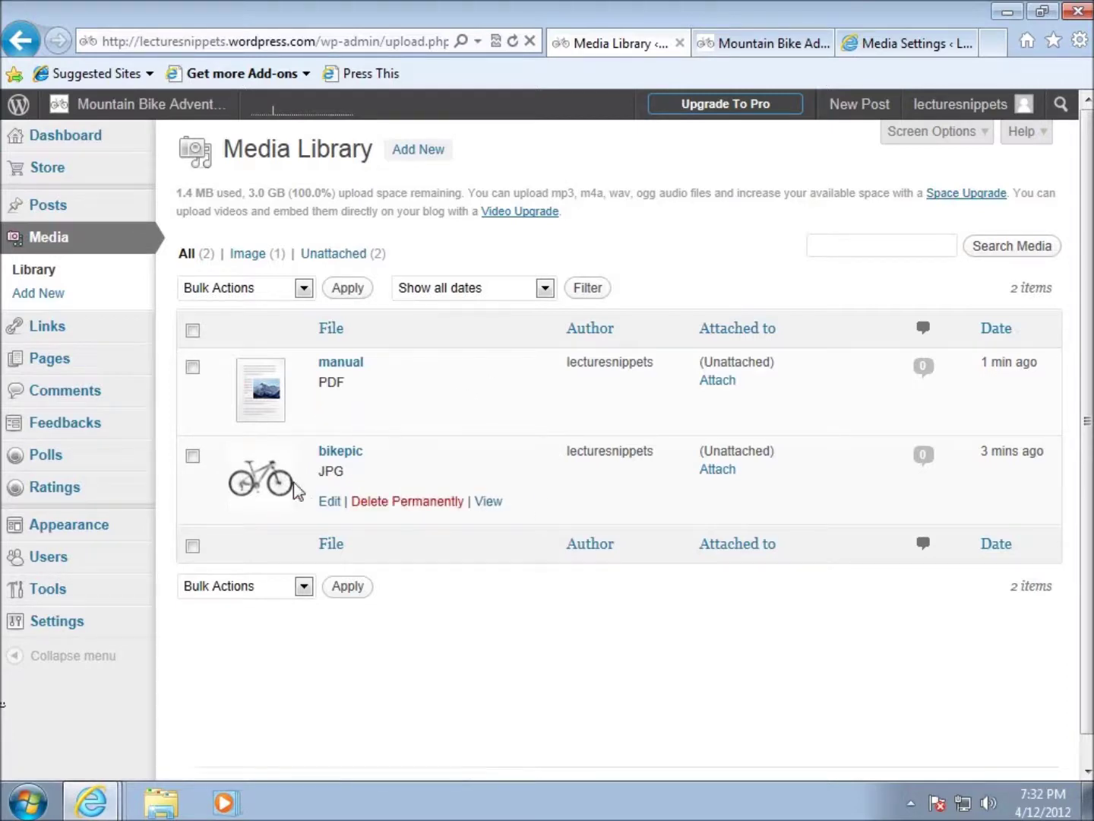
left_click(489, 504)
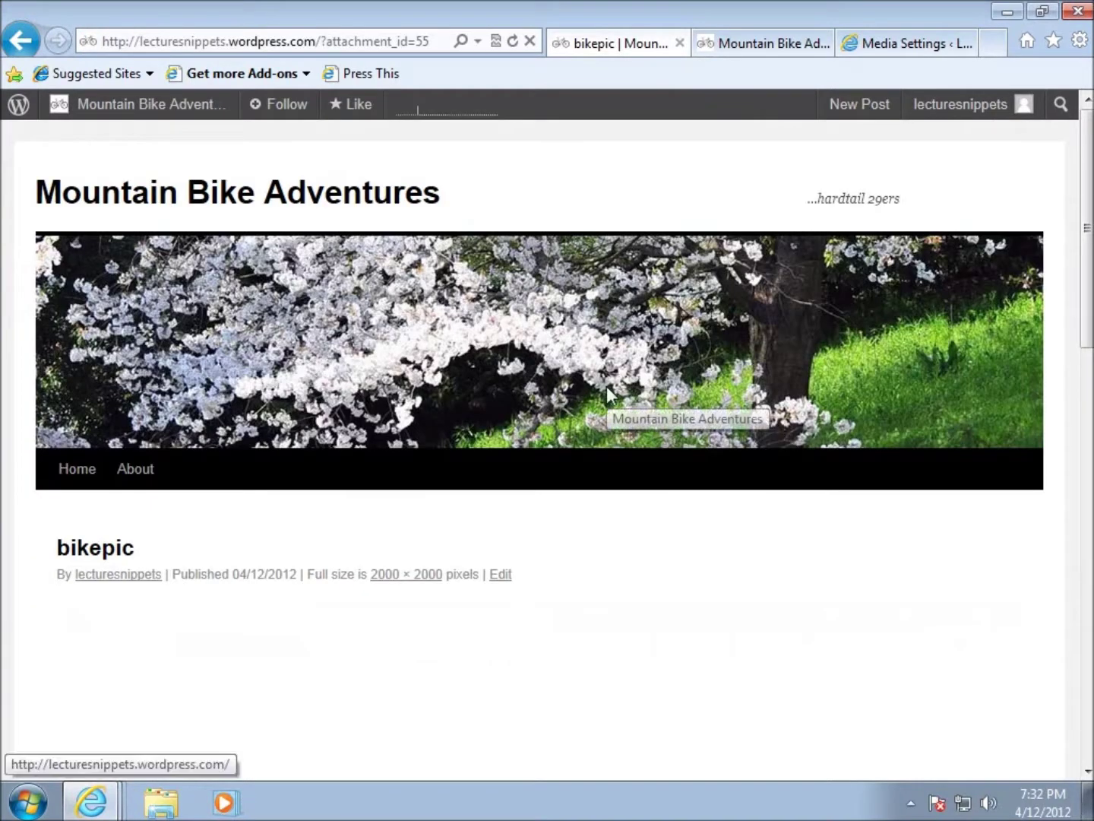
mouse_move(1090, 311)
left_mouse_down()
mouse_move(1088, 727)
mouse_move(1090, 335)
left_mouse_up()
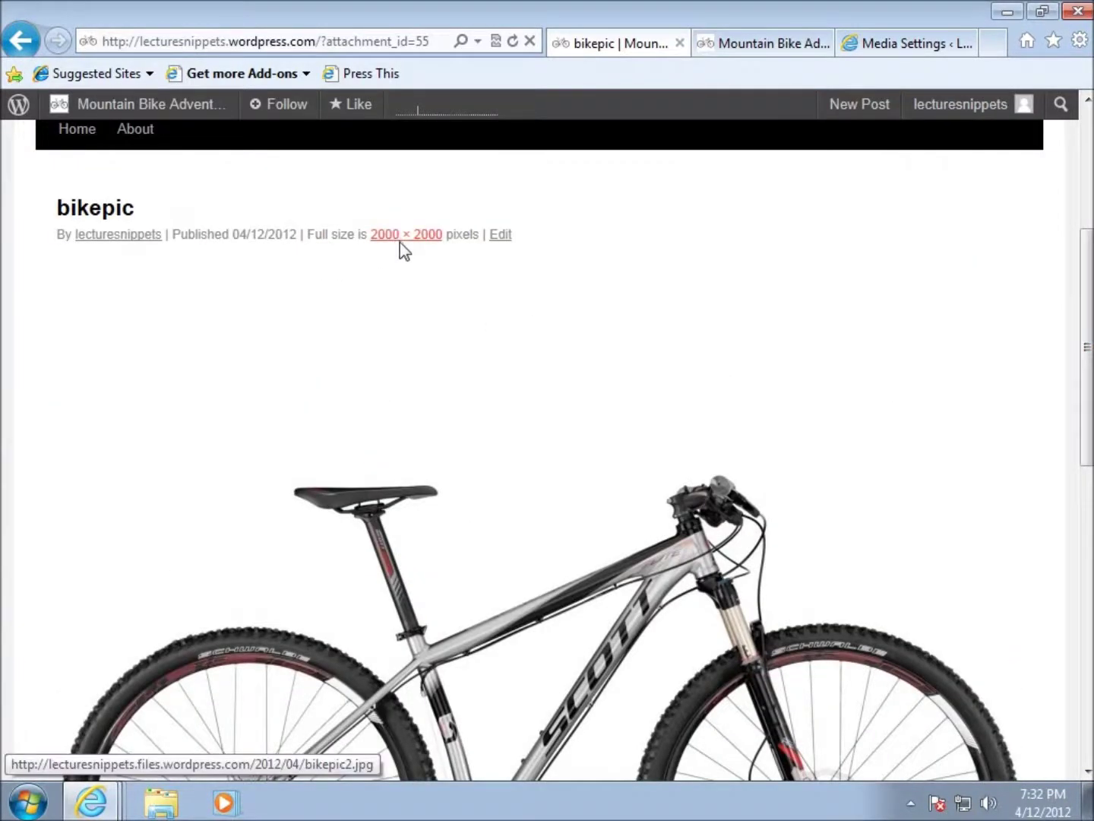
- Open the bikepic image for editing from its attachment page and look over its media details
left_click(506, 239)
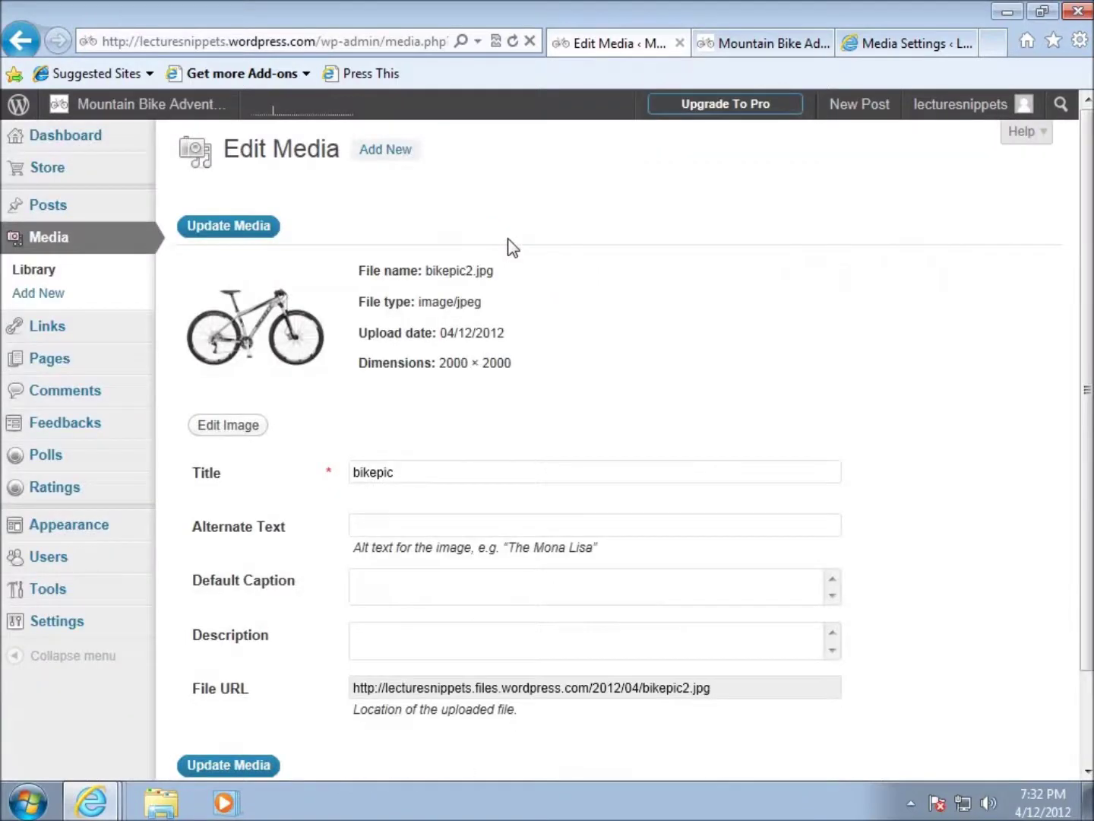
scroll(583, 300, "down", 3)
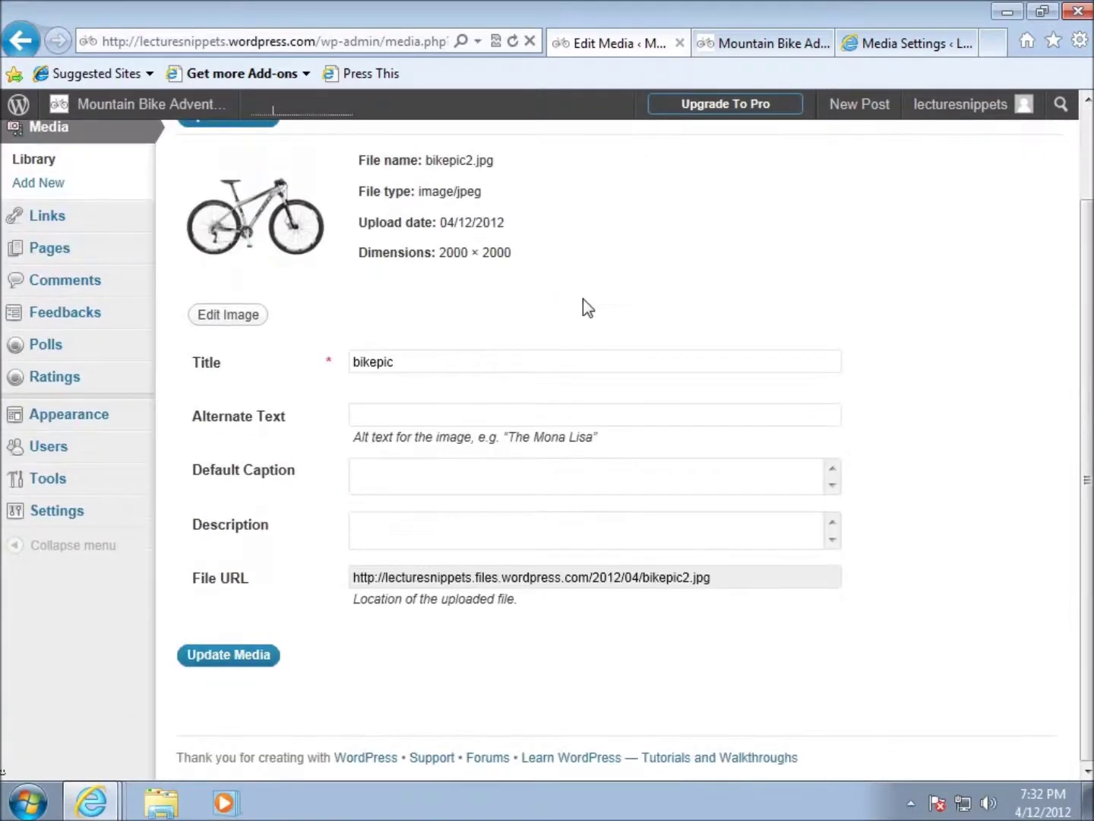